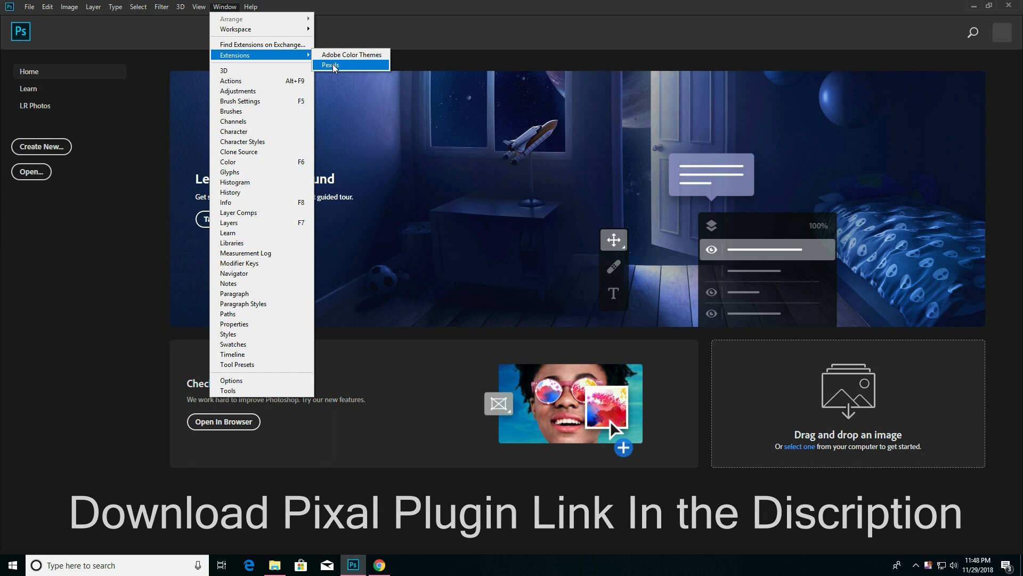
Step: Open the Pexels extension and browse through its free stock photos
click(336, 66)
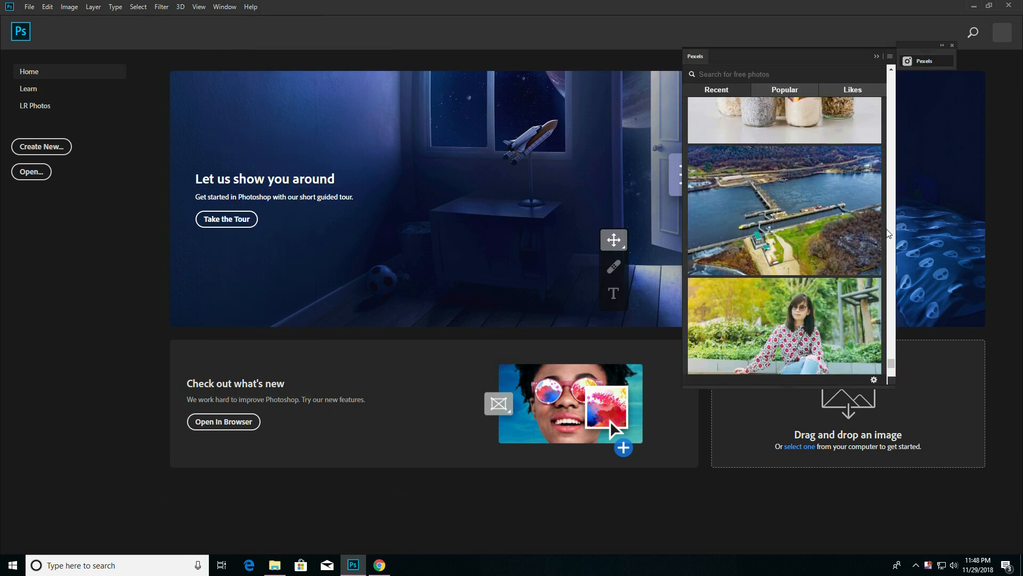
mouse_move(893, 365)
mouse_down()
mouse_move(891, 78)
mouse_move(891, 370)
mouse_up()
scroll(789, 270, down, 5)
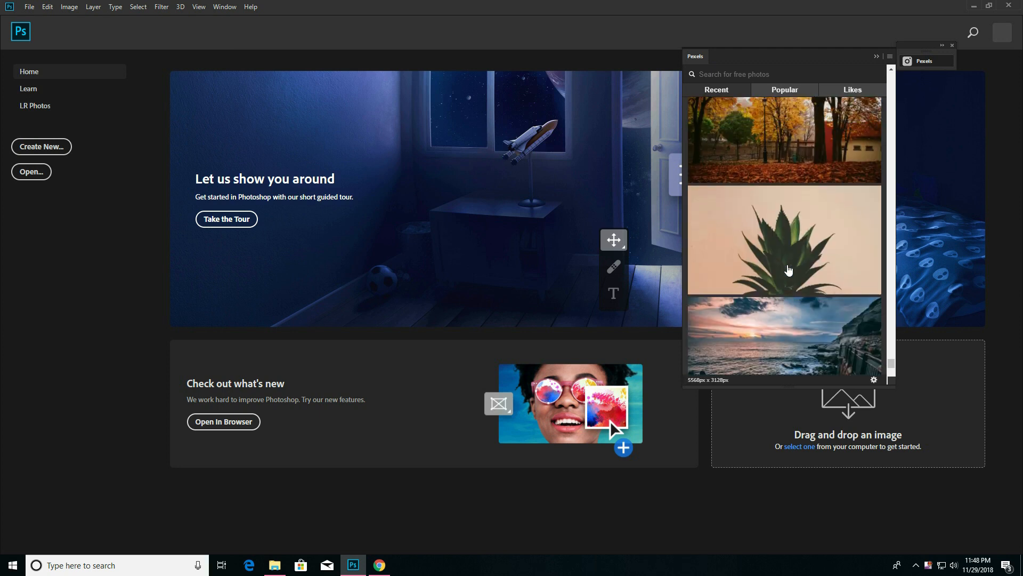
scroll(789, 269, down, 5)
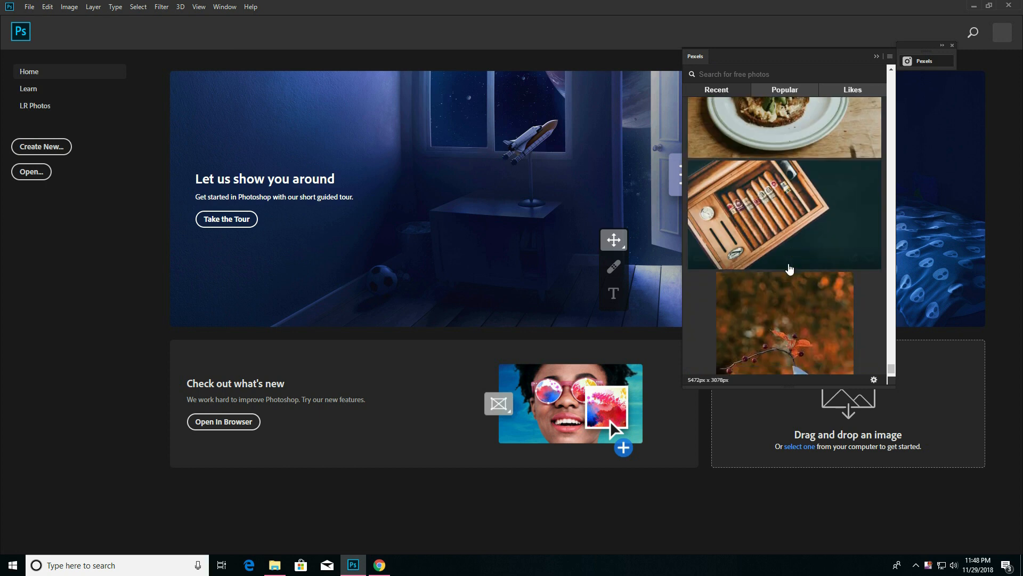
scroll(789, 268, up, 3)
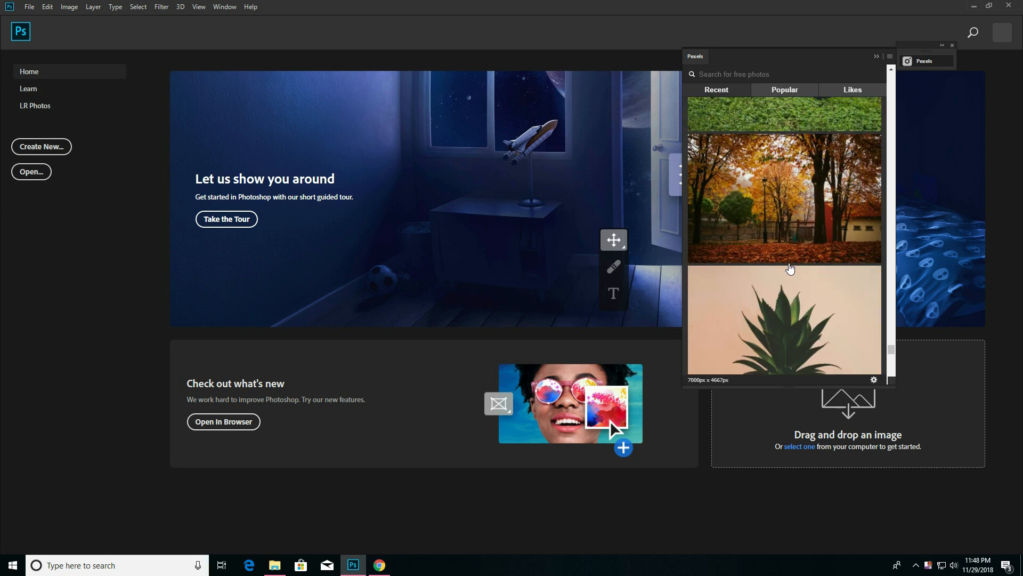
scroll(810, 229, down, 6)
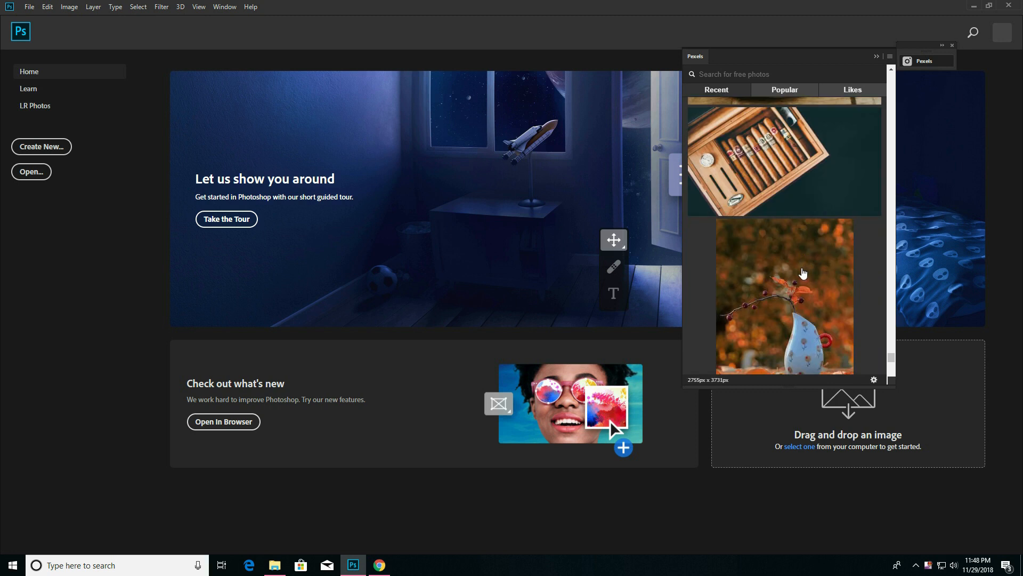
scroll(804, 270, up, 3)
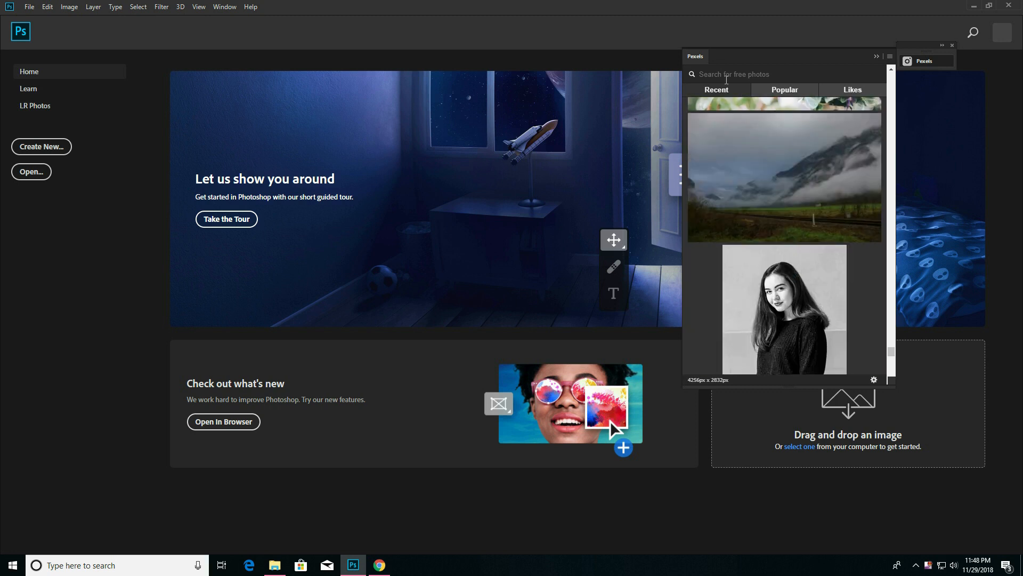
Step: Search the Pexels photos for "city" and enlarge the Pexels panel to view bigger thumbnails
click(716, 74)
text(city)
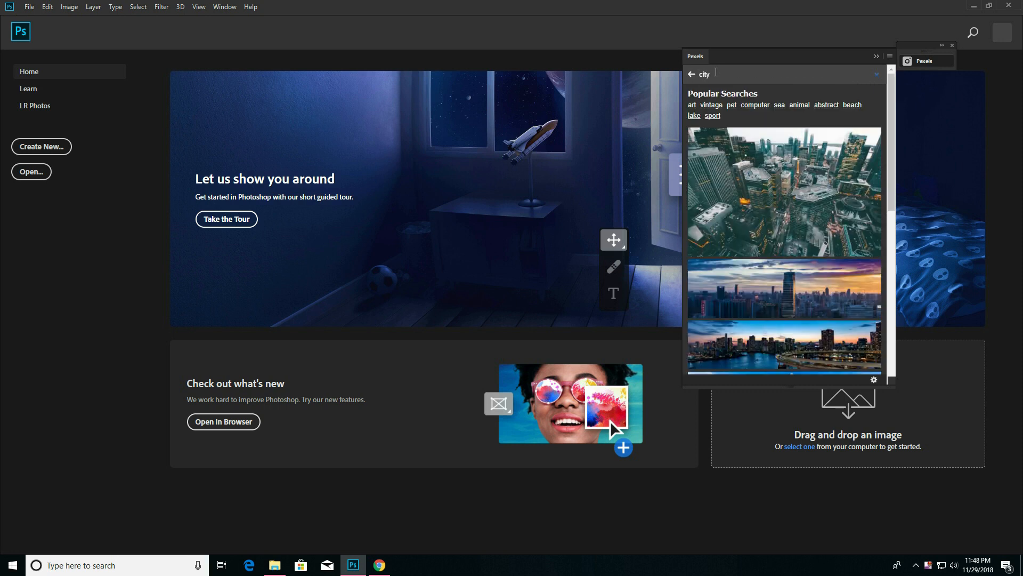
scroll(806, 267, down, 6)
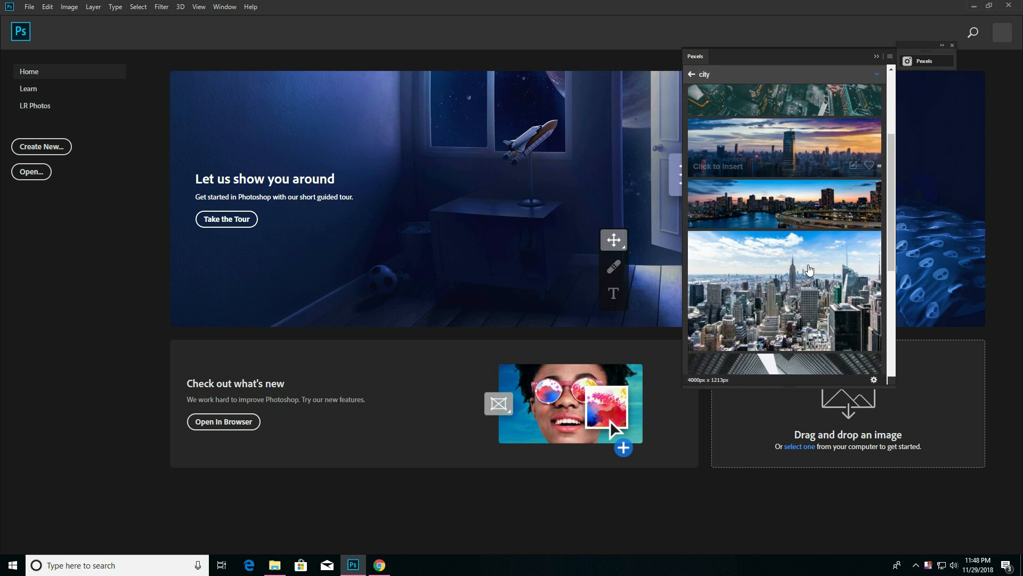
scroll(805, 266, down, 1)
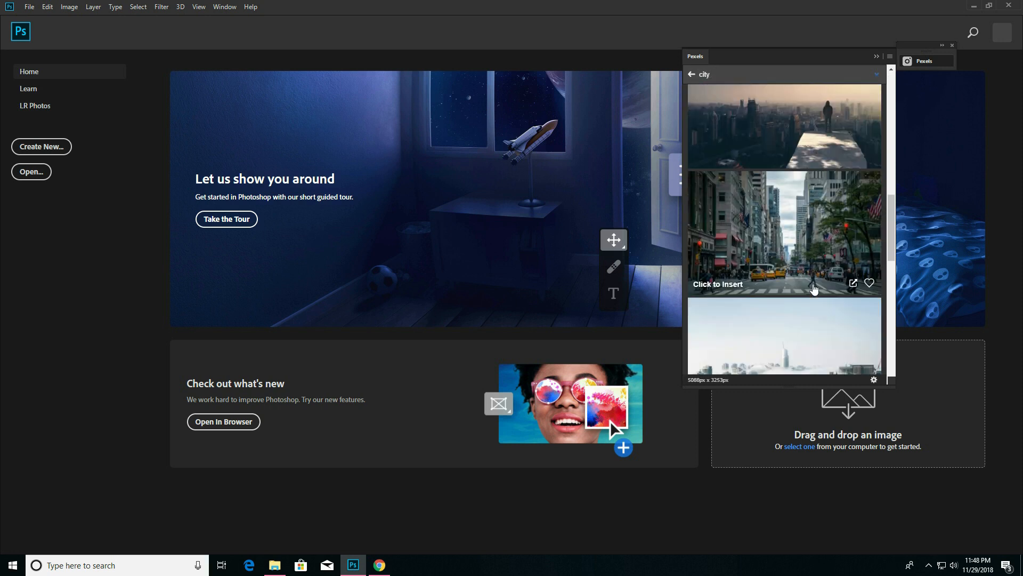
drag(682, 387, 596, 500)
Step: Insert the photo of a tram on an autumn street from the city results and collapse the Pexels panel
scroll(753, 319, down, 10)
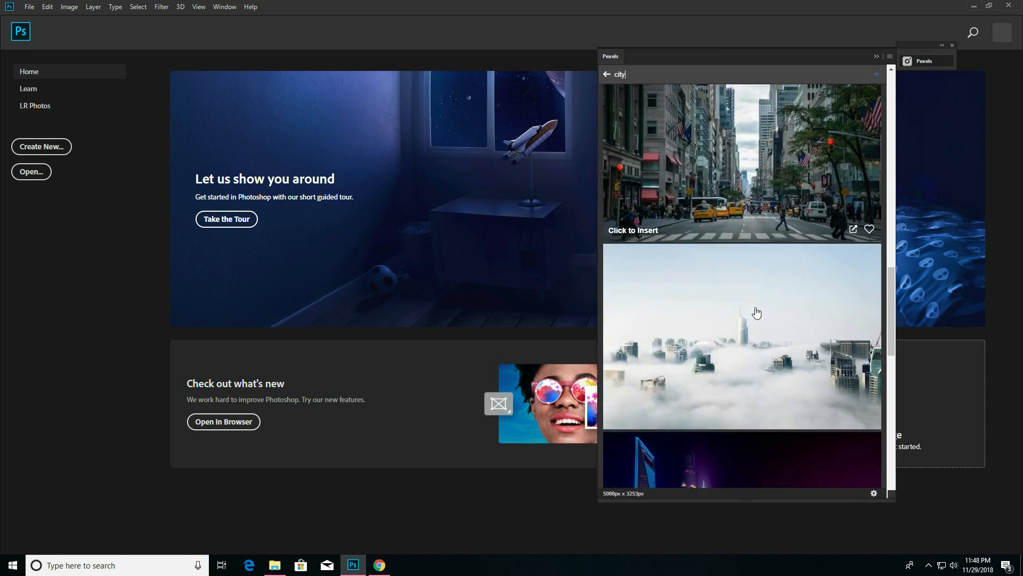
scroll(757, 311, down, 15)
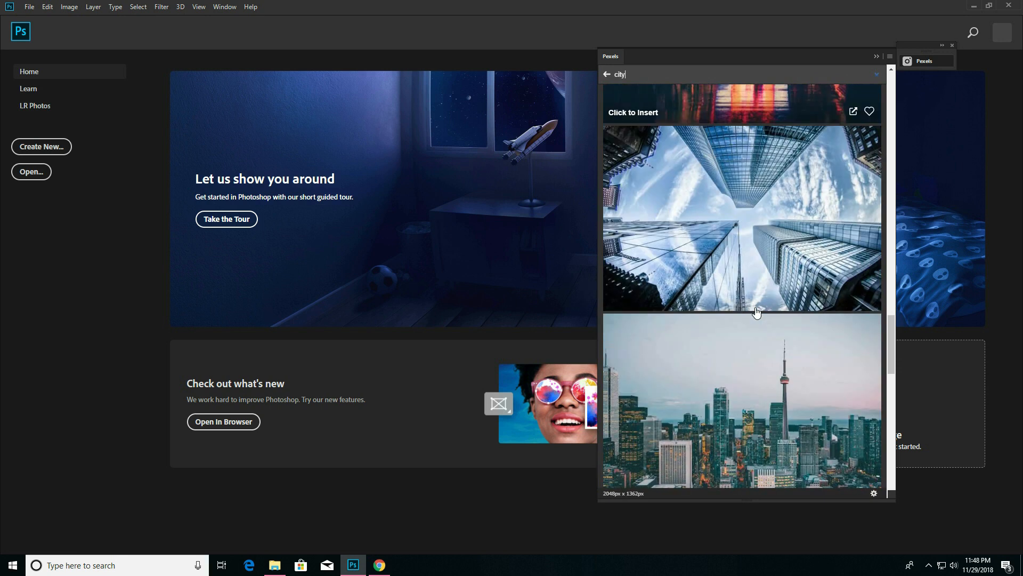
scroll(756, 312, down, 10)
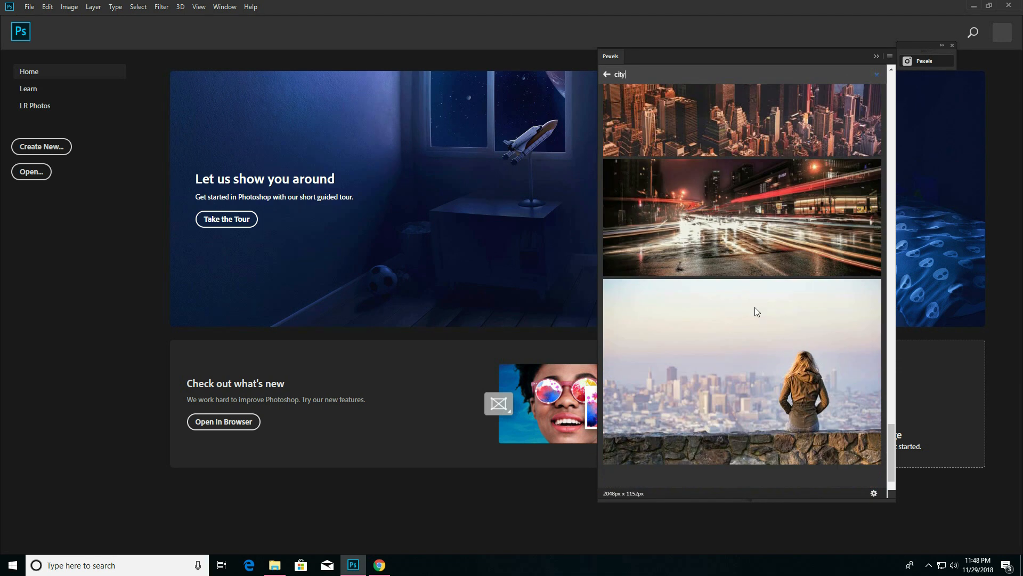
scroll(756, 313, down, 1)
scroll(767, 341, up, 3)
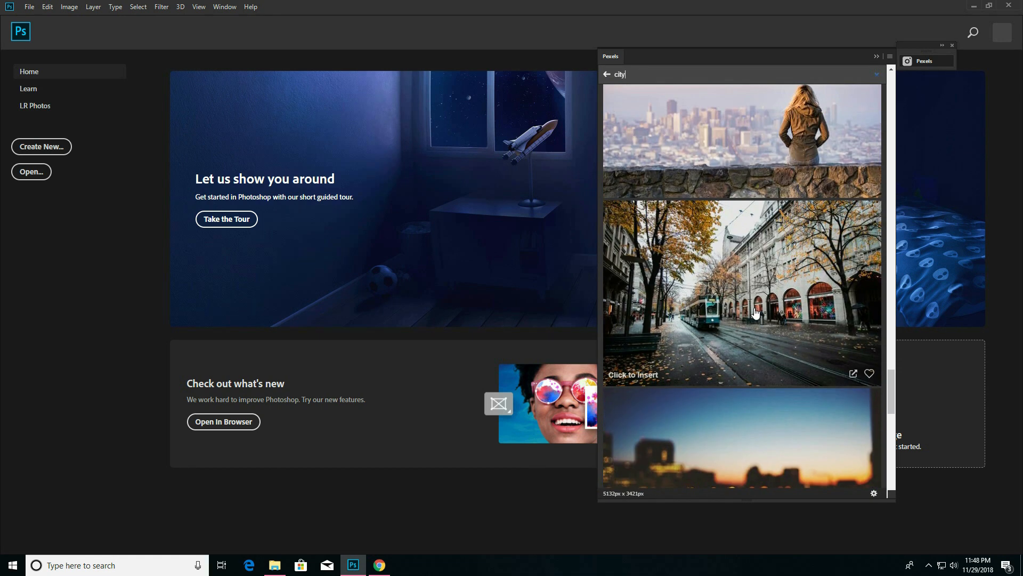
click(763, 315)
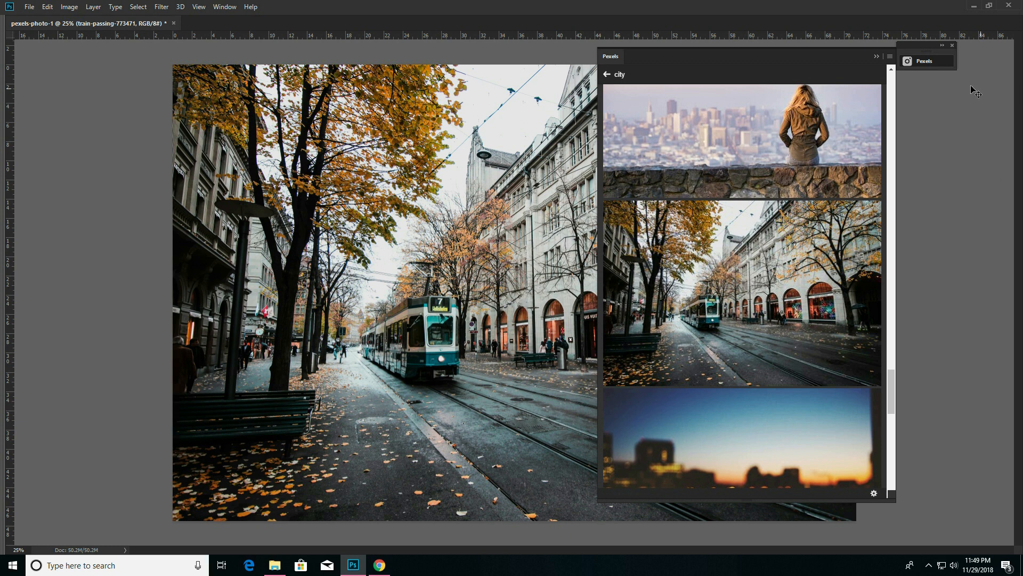
click(926, 63)
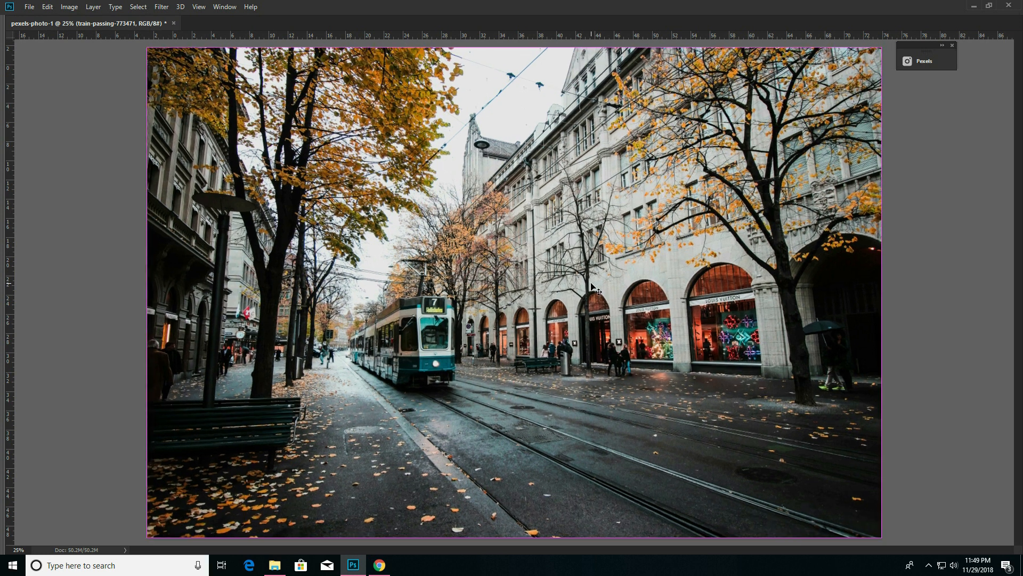
Step: In Camera Raw, set Temperature +19, Tint -9, Exposure -0.90, Contrast +19, Highlights -21, Shadows +3, Whites +41, Blacks -13, Clarity +11, Dehaze +39, Vibrance +24
key(Tab)
key(Tab)
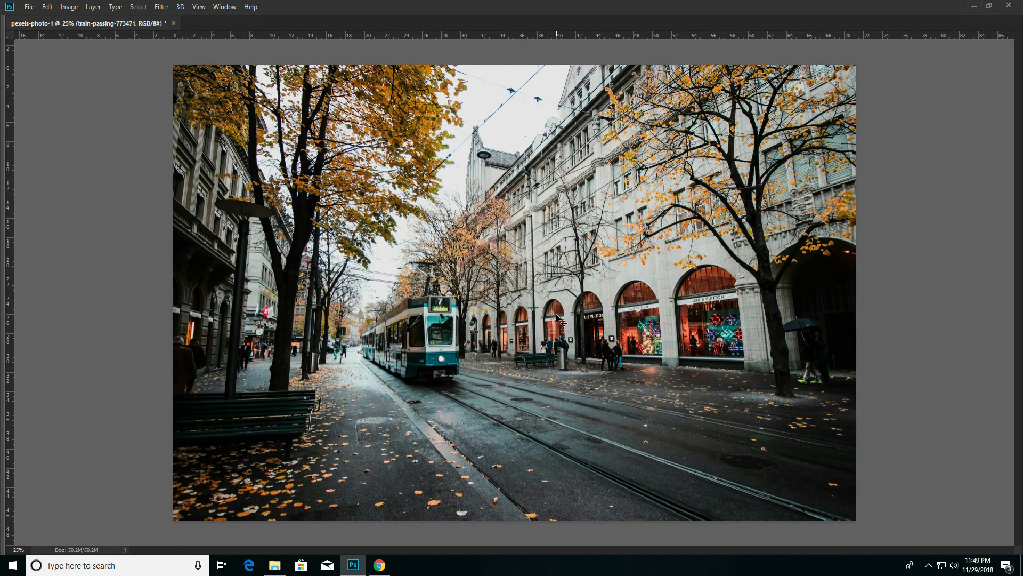
key(ctrl+shift+a)
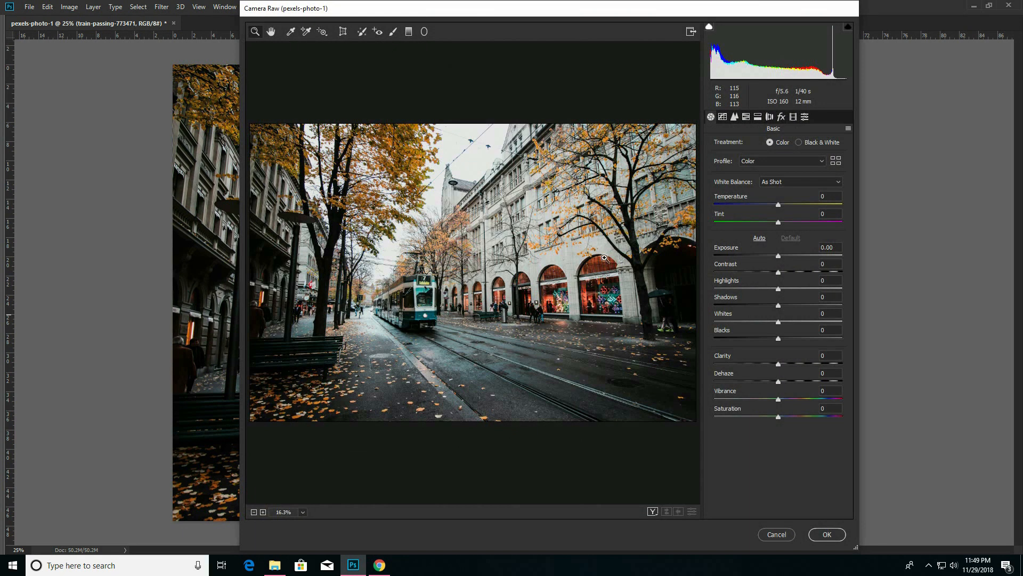
drag(787, 207, 795, 403)
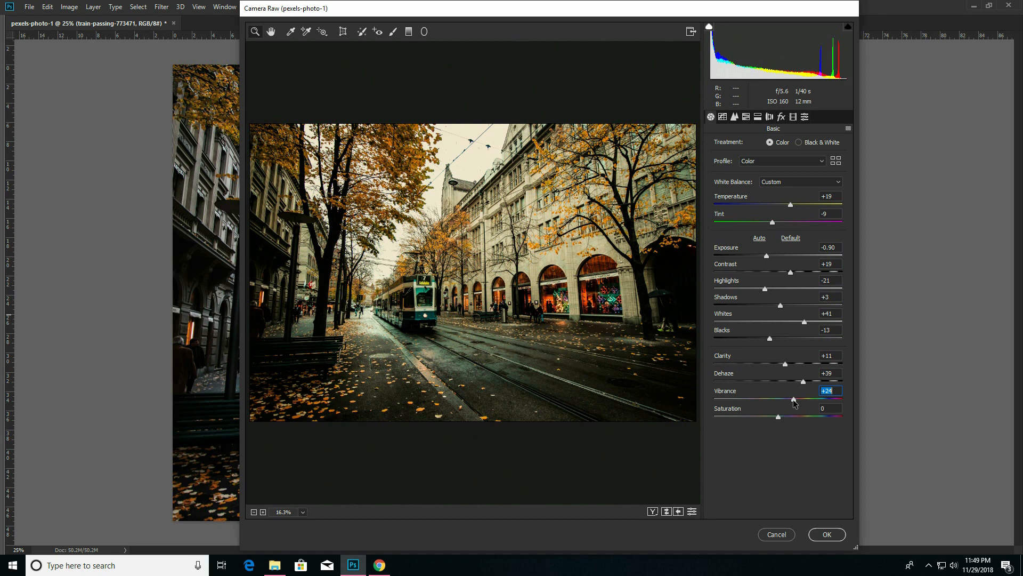
Step: Shape the RGB point tone curve with points at input 72, output 55 and input 189, output 186, and adjust its deep shadows
click(733, 118)
drag(747, 293, 748, 301)
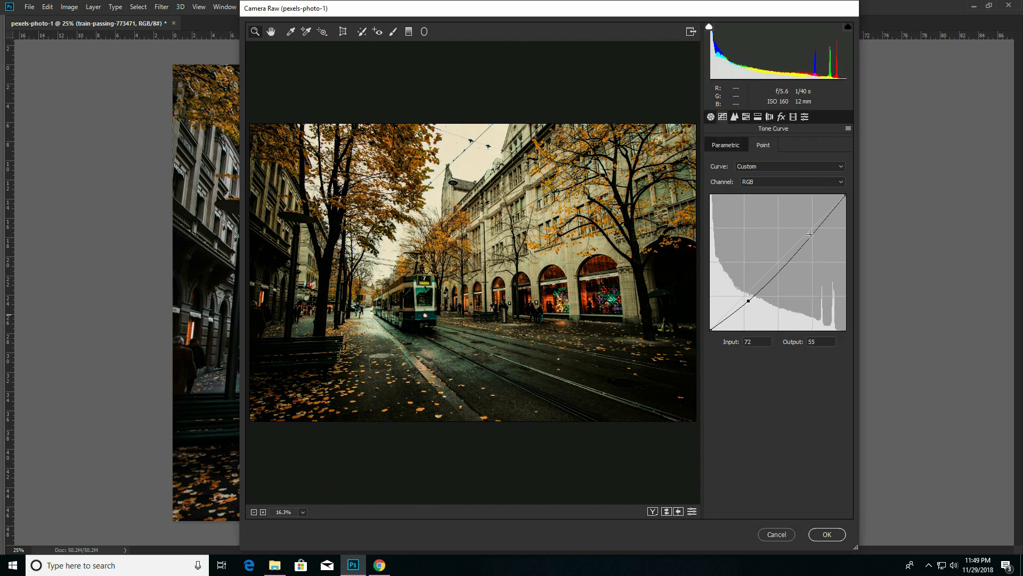
drag(814, 234, 811, 230)
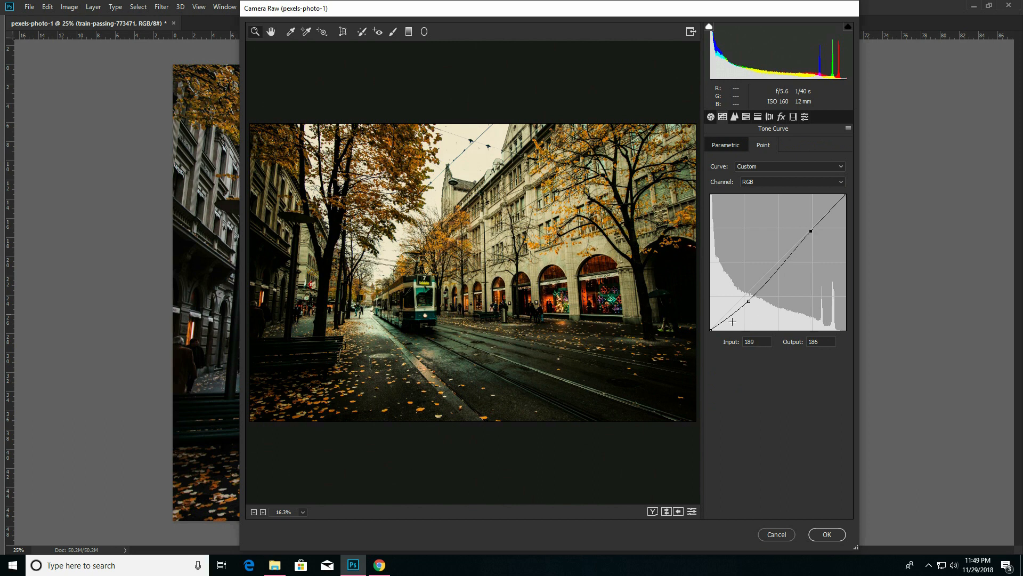
drag(720, 324, 721, 322)
Step: Adjust the HSL saturation, and set the luminance to Reds +13, Oranges +13, Yellows +35 and Greens -21, adjusting Purples too
click(747, 117)
click(754, 145)
mouse_move(778, 184)
mouse_down()
mouse_move(807, 185)
mouse_move(737, 206)
mouse_move(813, 205)
mouse_move(795, 222)
mouse_move(808, 222)
mouse_move(810, 238)
mouse_move(781, 239)
mouse_move(820, 239)
mouse_move(756, 239)
mouse_move(803, 222)
mouse_move(763, 222)
mouse_move(819, 224)
mouse_move(768, 224)
mouse_move(810, 226)
mouse_move(799, 204)
mouse_move(763, 205)
mouse_move(791, 208)
mouse_move(757, 184)
mouse_move(803, 186)
mouse_move(758, 186)
mouse_move(799, 189)
mouse_move(788, 189)
mouse_up()
click(794, 149)
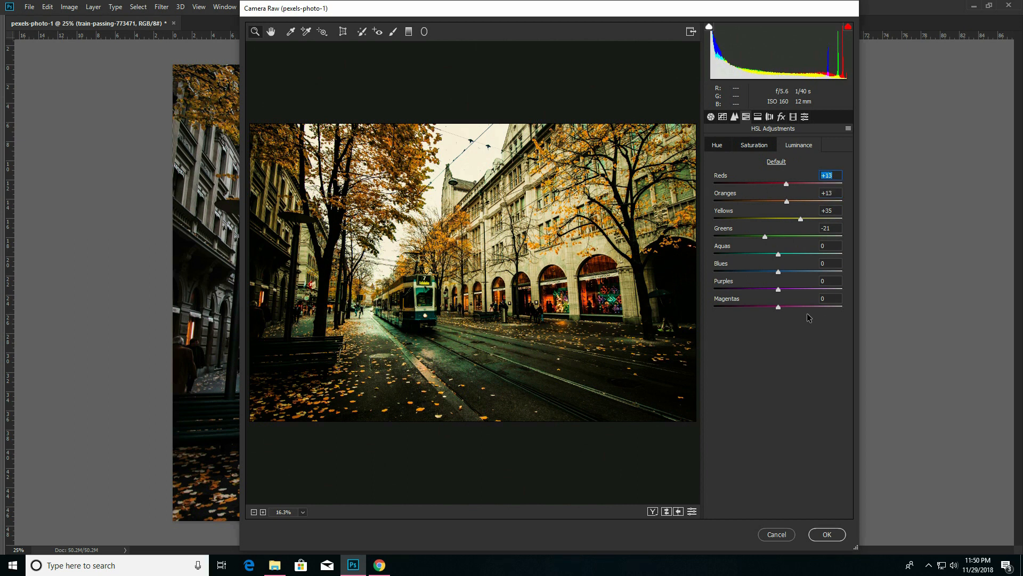
mouse_move(780, 292)
mouse_down()
mouse_move(805, 293)
mouse_move(777, 295)
mouse_up()
Step: Add a large elliptical radial filter around the tram scene with Blacks -47 acting outside it, and apply the Camera Raw edits
click(425, 32)
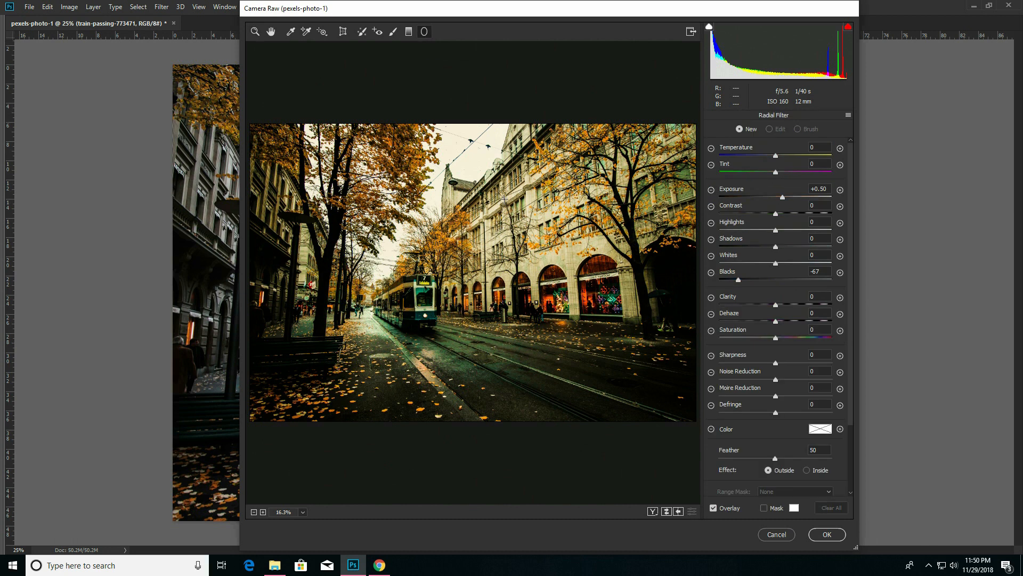
drag(424, 250, 570, 366)
drag(521, 299, 562, 313)
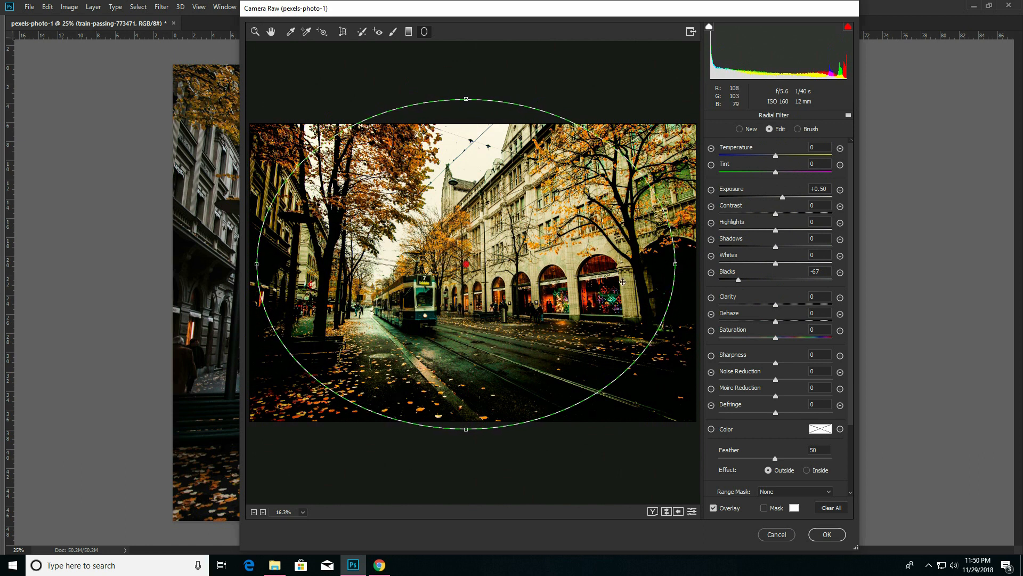
mouse_move(739, 278)
mouse_down()
mouse_move(763, 281)
mouse_move(745, 284)
mouse_up()
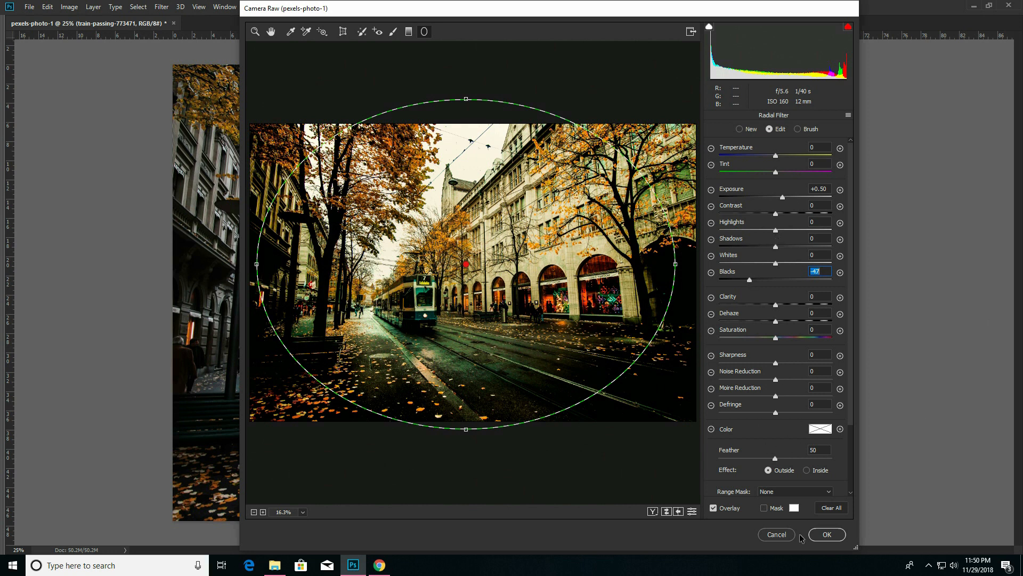
click(824, 534)
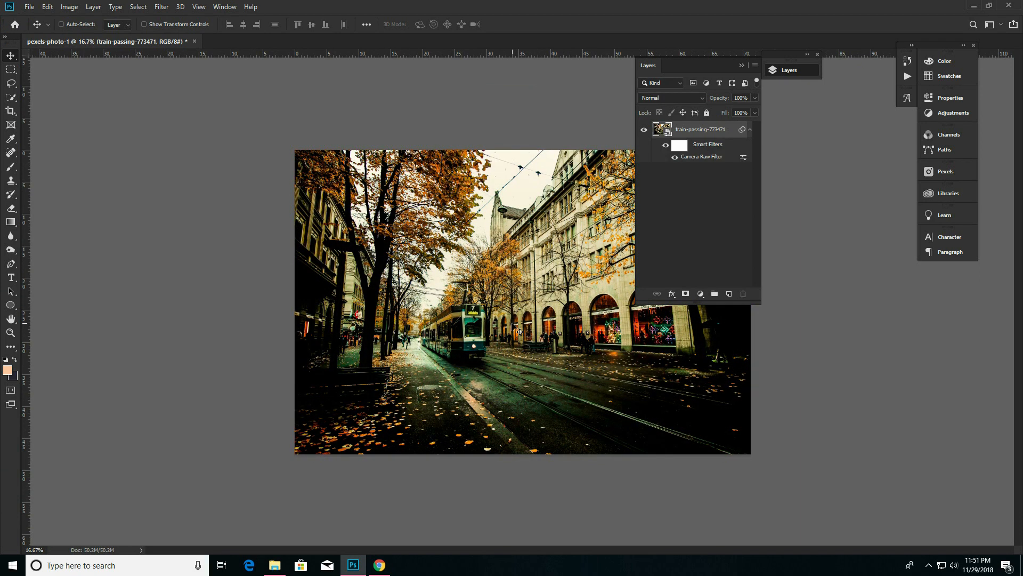
Step: Collapse the Layers panel and browse more city photos in the Pexels panel
click(786, 69)
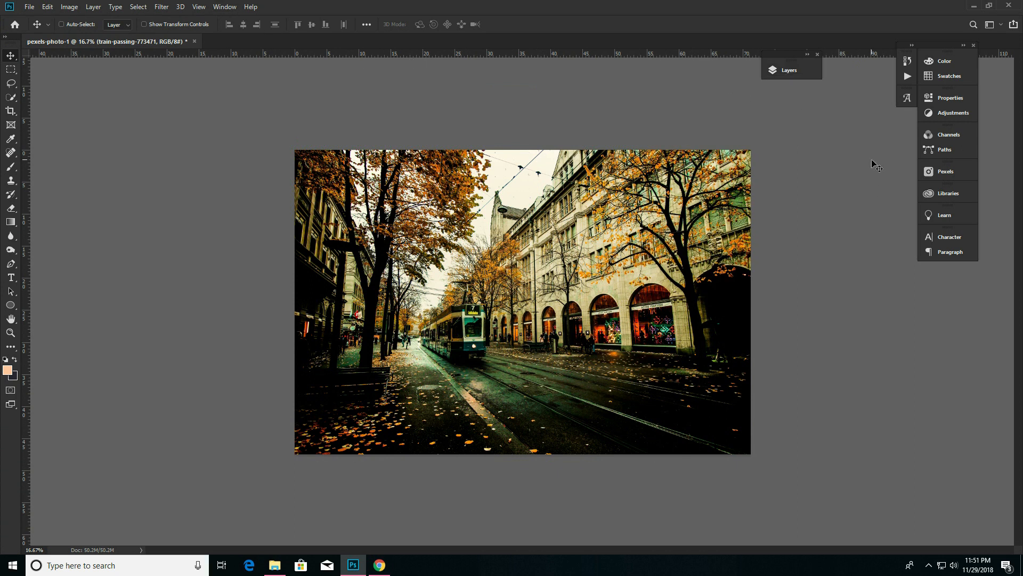
click(942, 173)
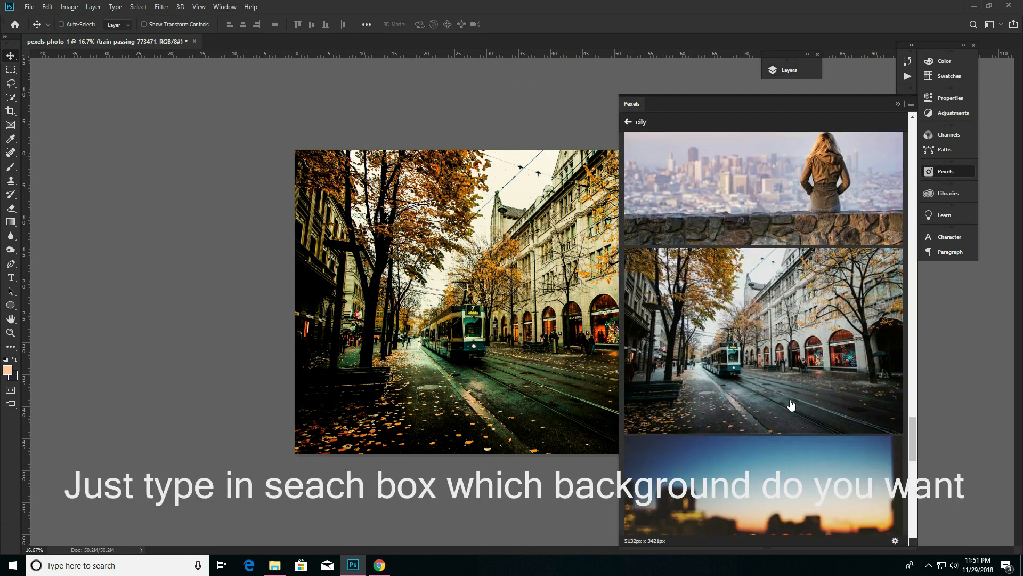
scroll(823, 368, down, 15)
scroll(791, 301, down, 15)
scroll(791, 299, down, 5)
scroll(790, 299, up, 5)
Step: Search the Pexels photos for "Girl" and look through the results
double_click(641, 122)
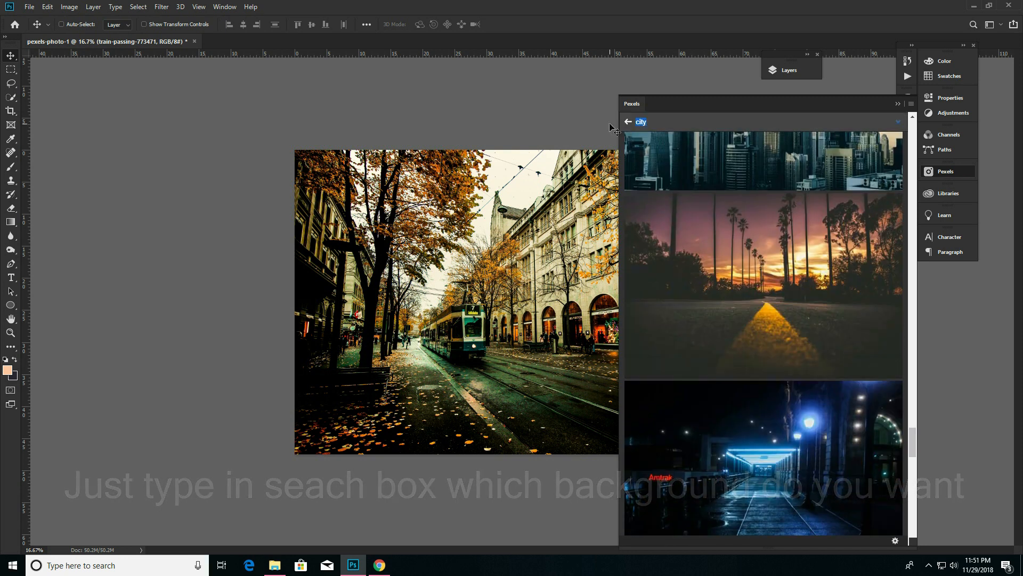
text(Girl)
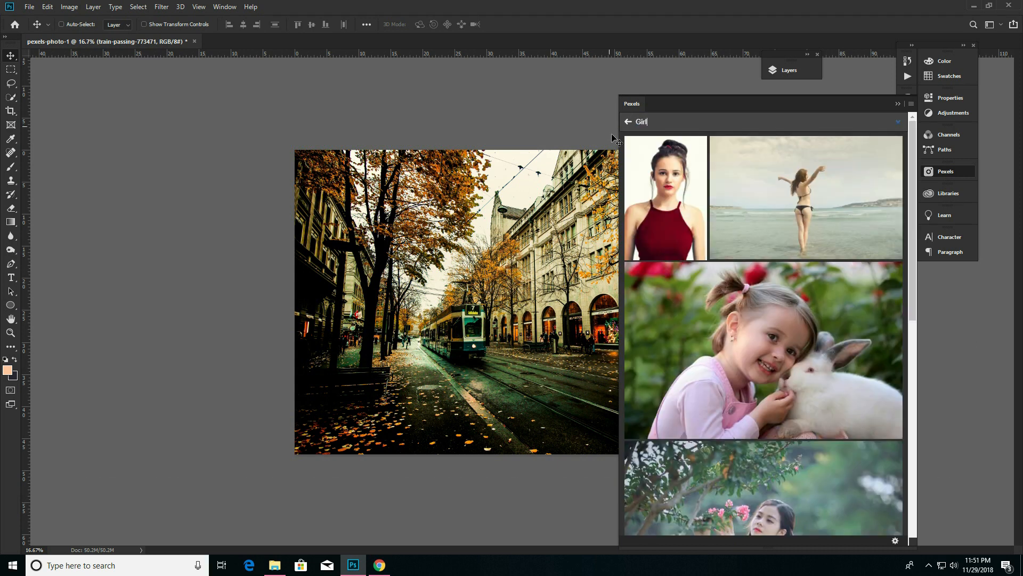
scroll(795, 373, down, 7)
scroll(794, 368, down, 10)
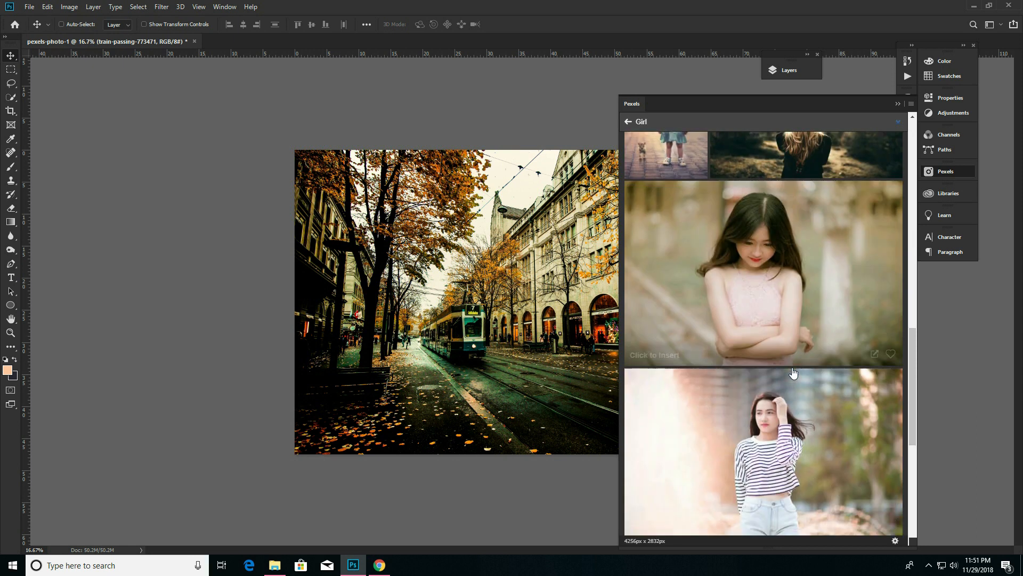
scroll(790, 363, down, 4)
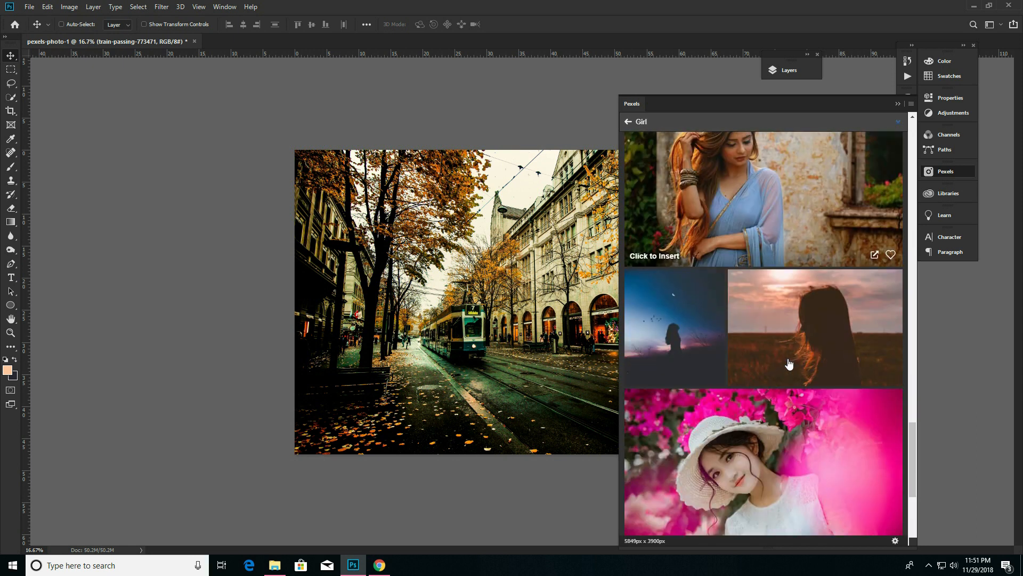
scroll(789, 363, down, 5)
scroll(789, 364, down, 10)
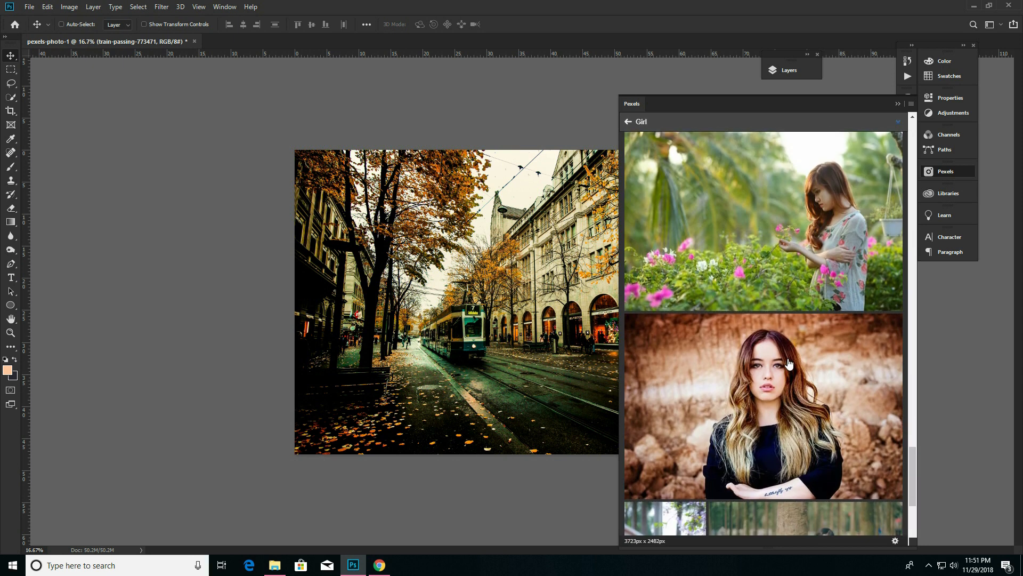
scroll(789, 364, down, 10)
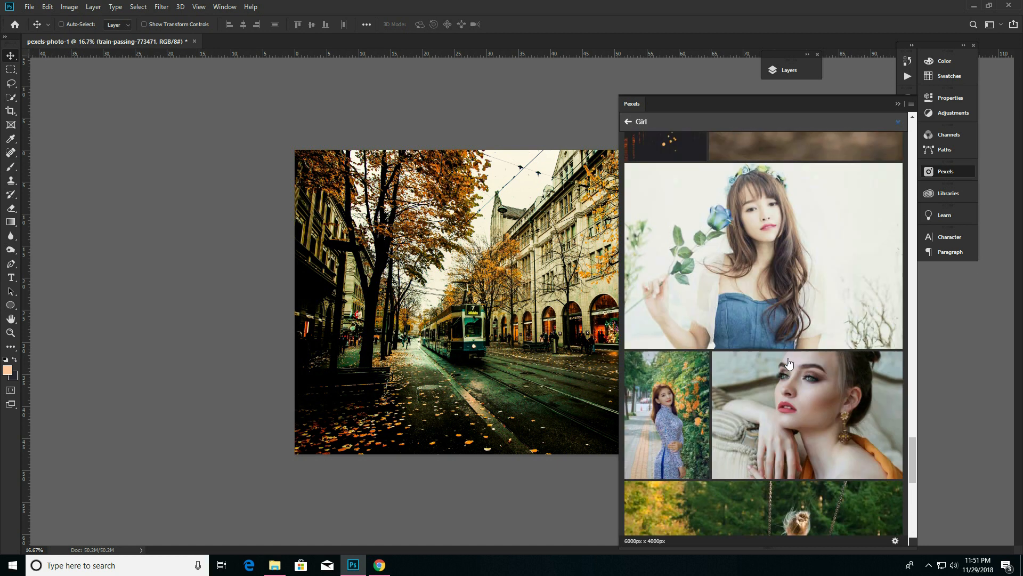
Step: Replace the Pexels search term with "model" and browse the resulting photos
click(653, 122)
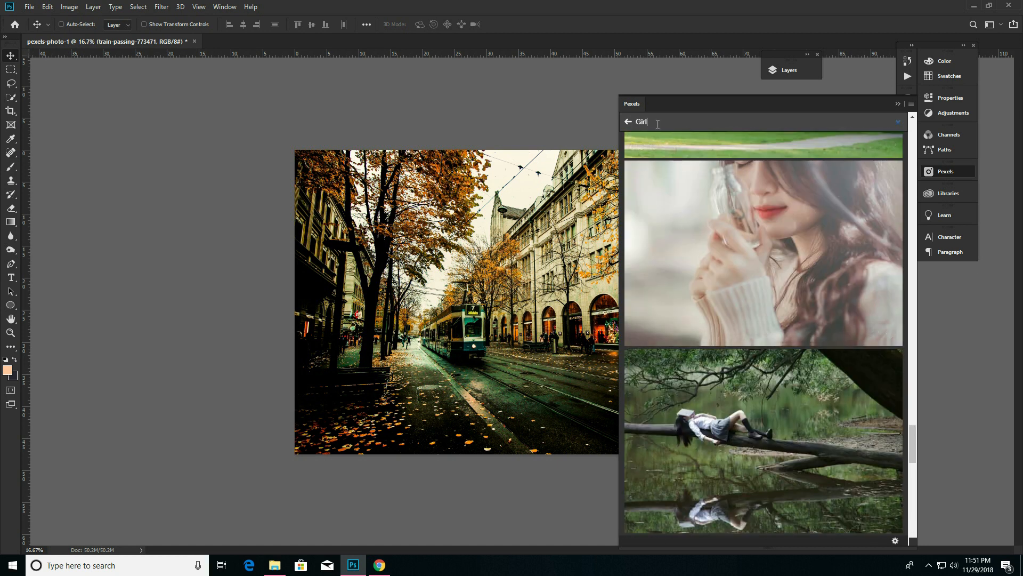
key(BackSpace)
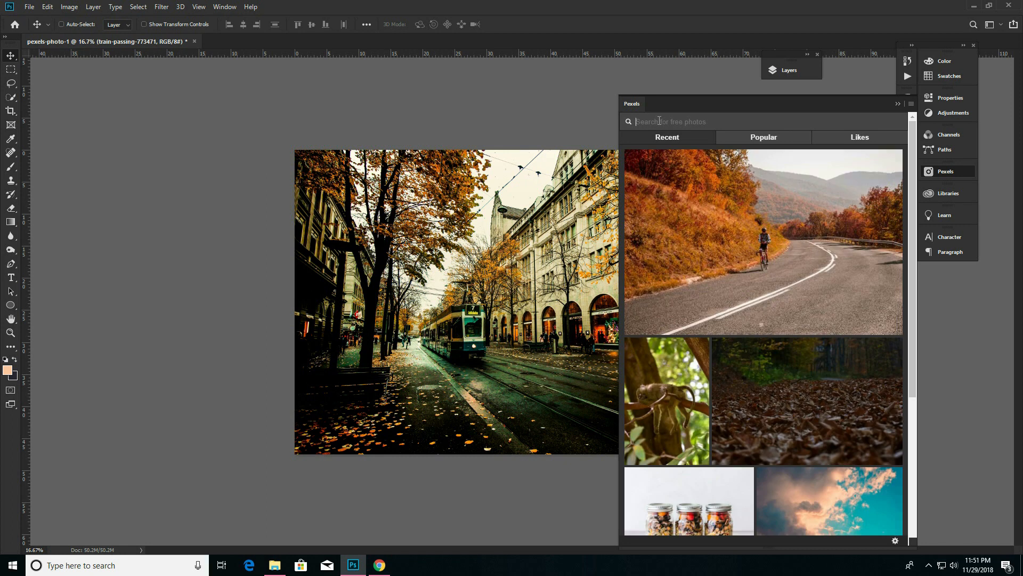
text(model)
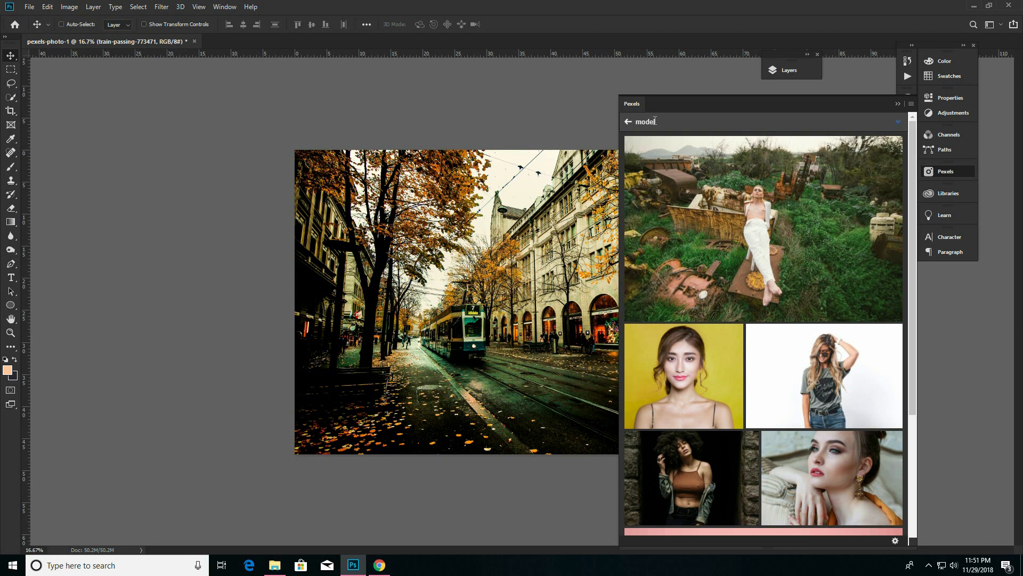
scroll(787, 320, down, 7)
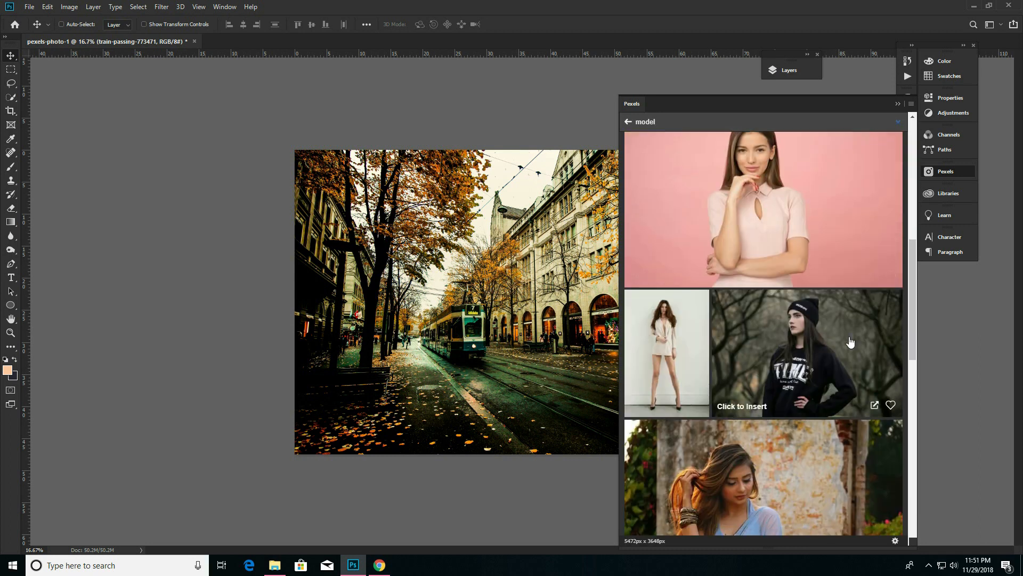
scroll(787, 320, down, 10)
scroll(791, 345, down, 10)
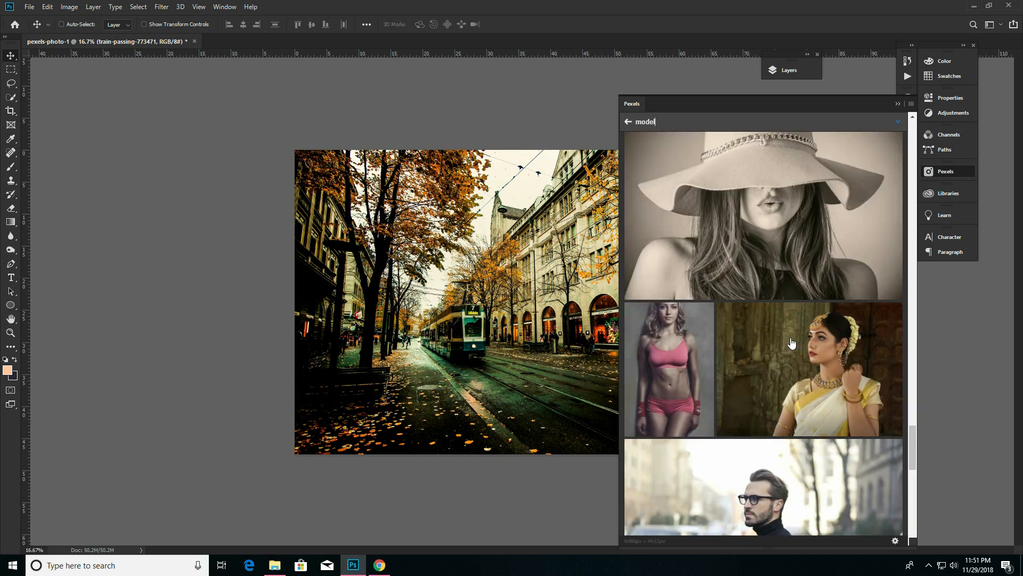
Step: Search the Pexels photos for "Nature" and browse back and forth through the landscape, plant and animal pictures
drag(657, 122, 615, 126)
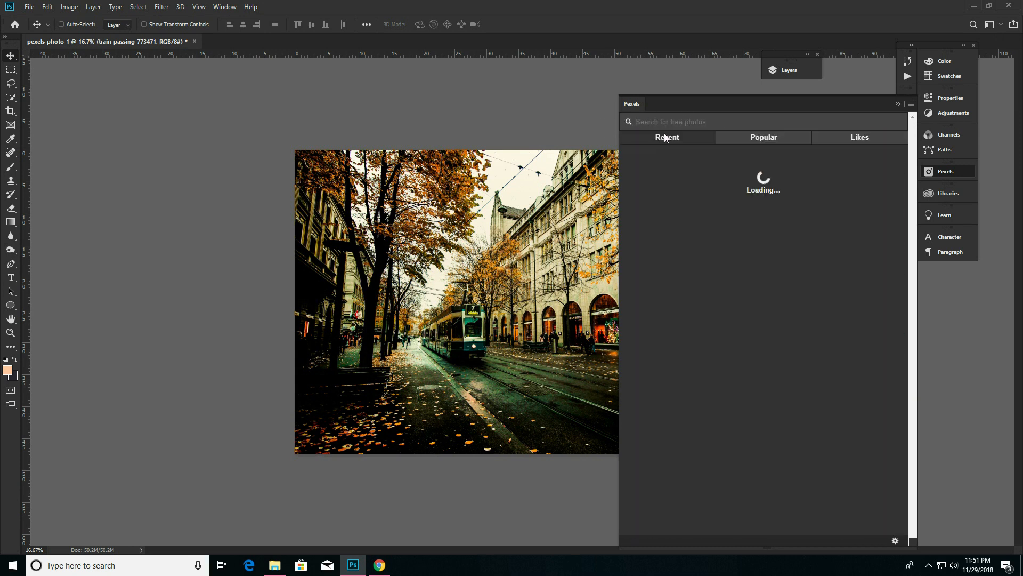
click(665, 121)
text(Nature)
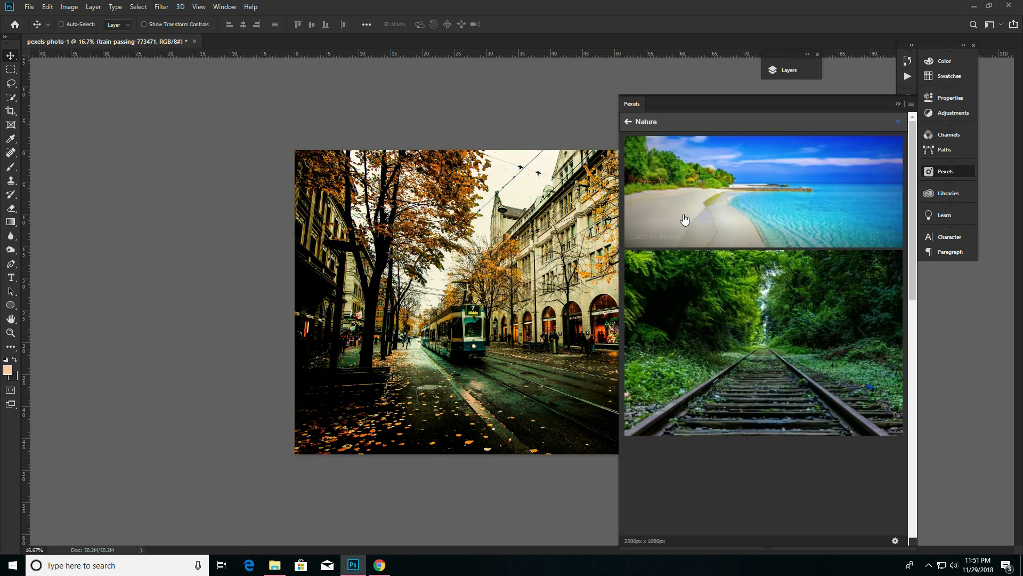
scroll(809, 317, down, 12)
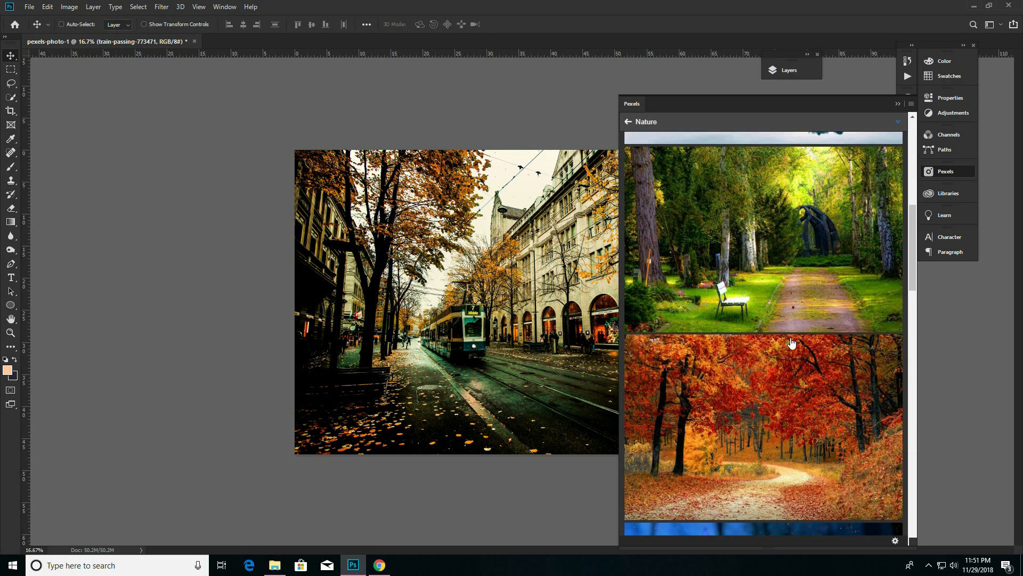
scroll(790, 331, down, 15)
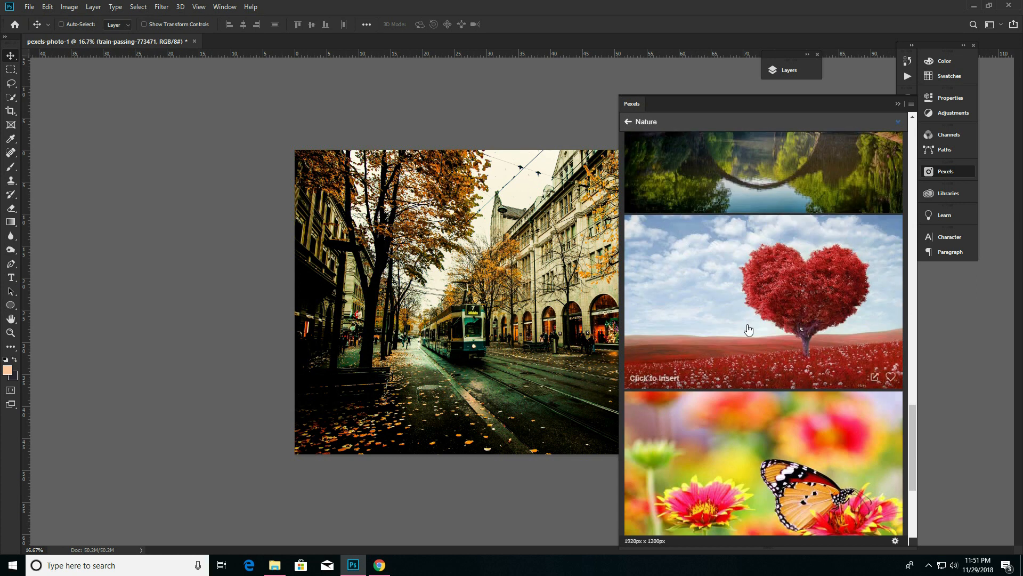
scroll(739, 325, down, 8)
scroll(739, 323, up, 6)
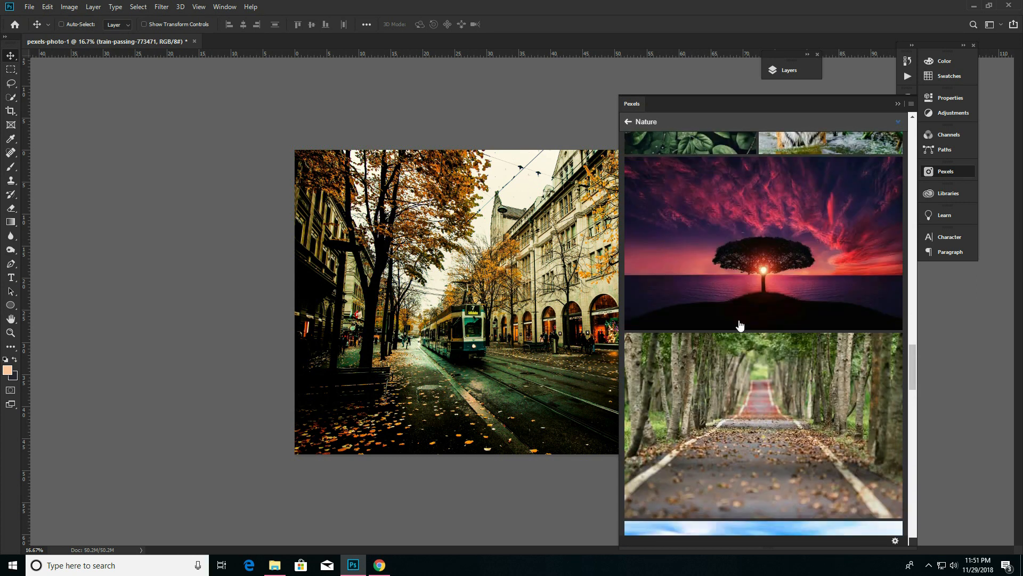
scroll(757, 326, up, 3)
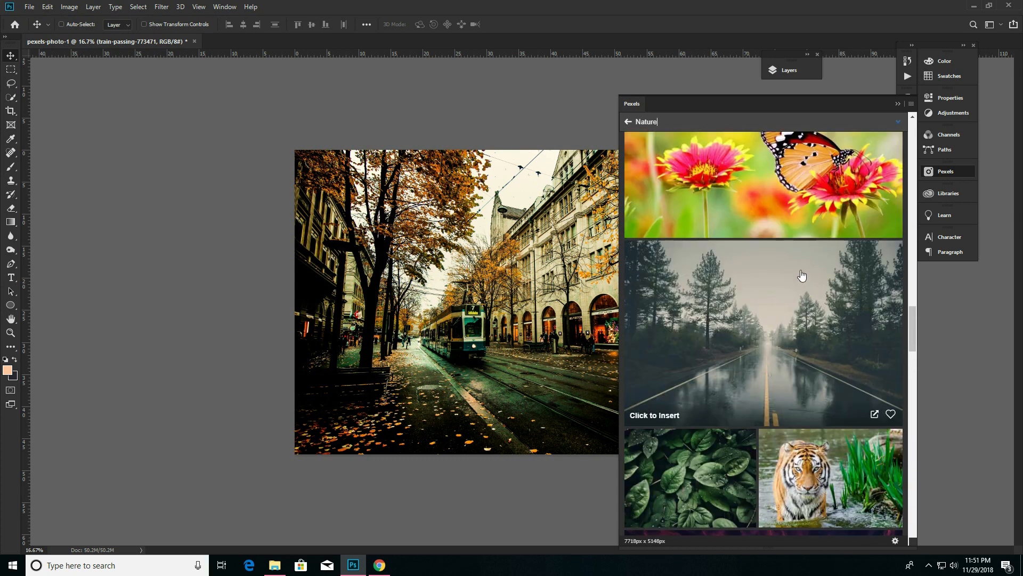
scroll(789, 299, down, 6)
scroll(789, 320, down, 6)
scroll(789, 349, up, 3)
scroll(790, 349, down, 15)
scroll(779, 377, down, 20)
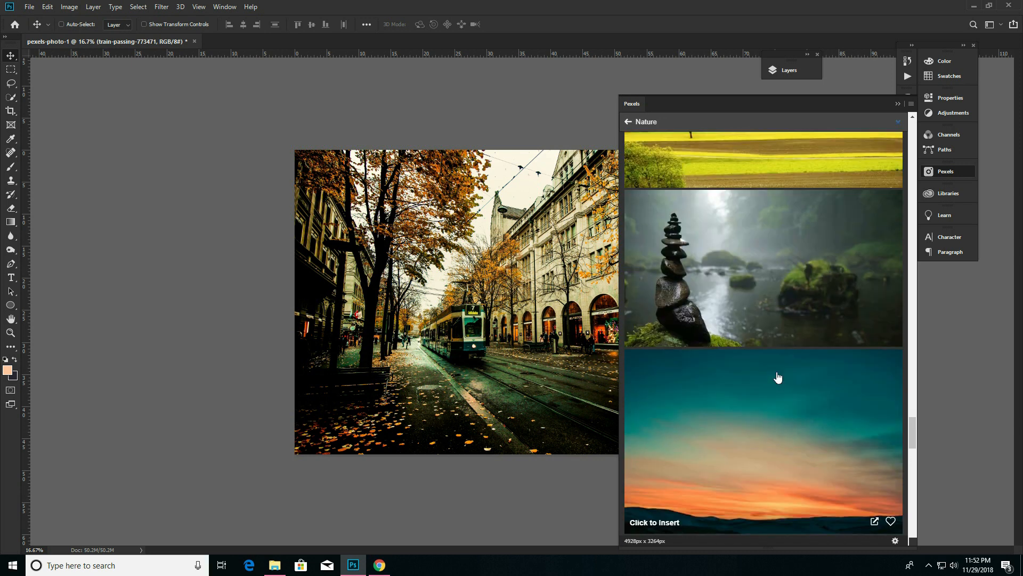
scroll(798, 339, down, 15)
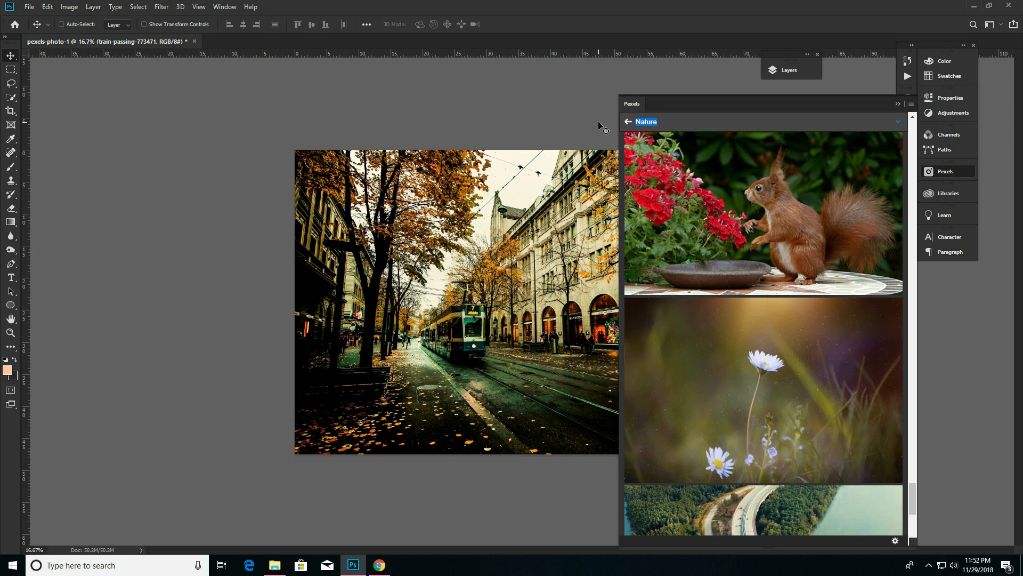
Step: Search the Pexels photos for "texture" and browse the stone, wood and wall surfaces
key(BackSpace)
text(te)
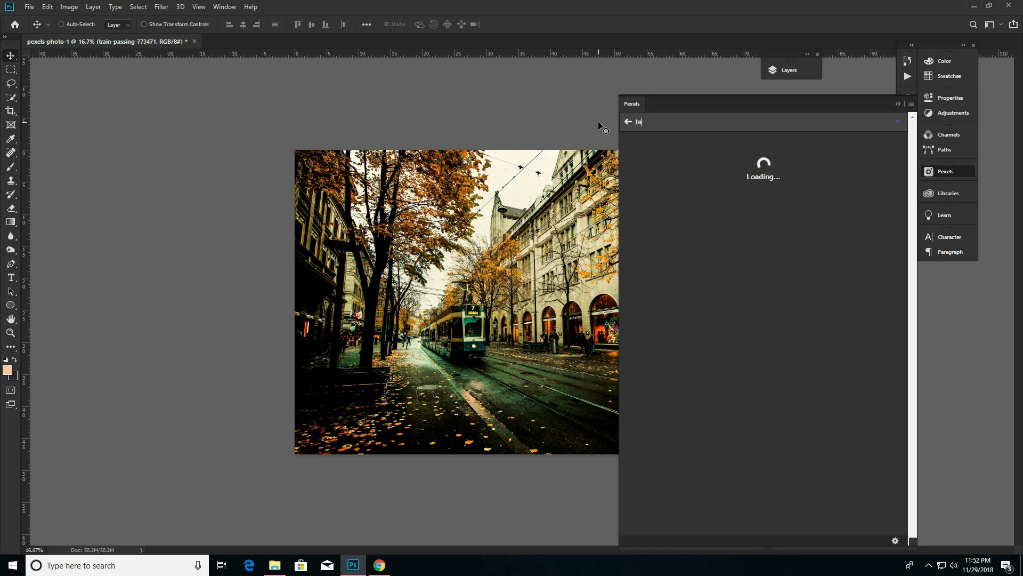
text(xture)
scroll(726, 310, down, 15)
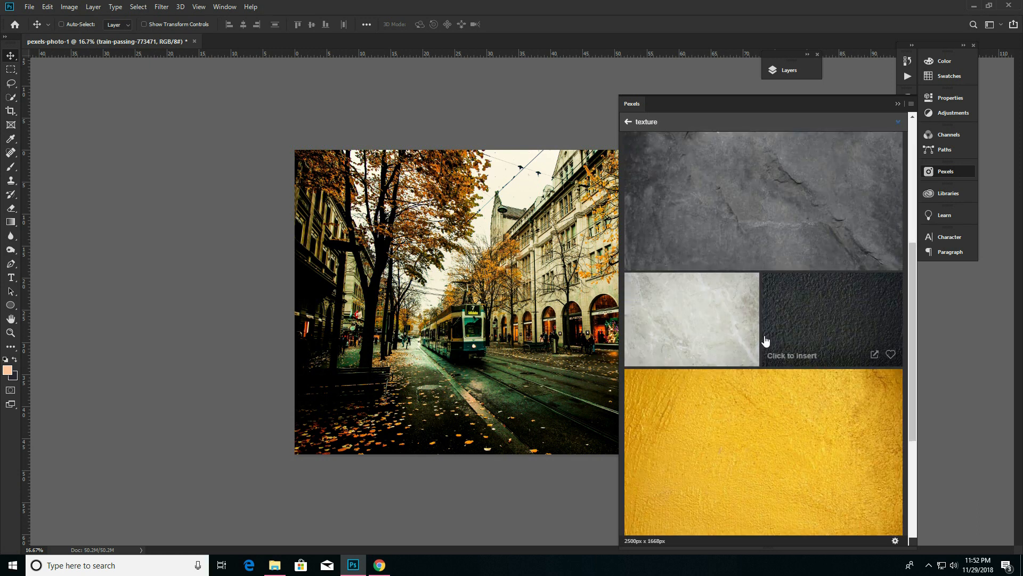
scroll(745, 342, down, 15)
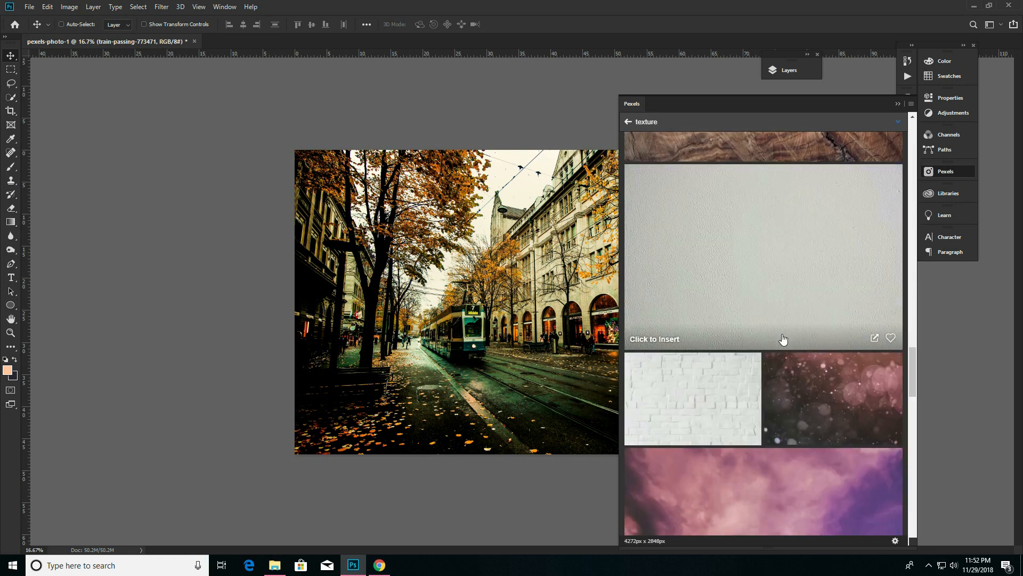
scroll(782, 336, down, 5)
scroll(783, 338, up, 8)
scroll(782, 338, up, 10)
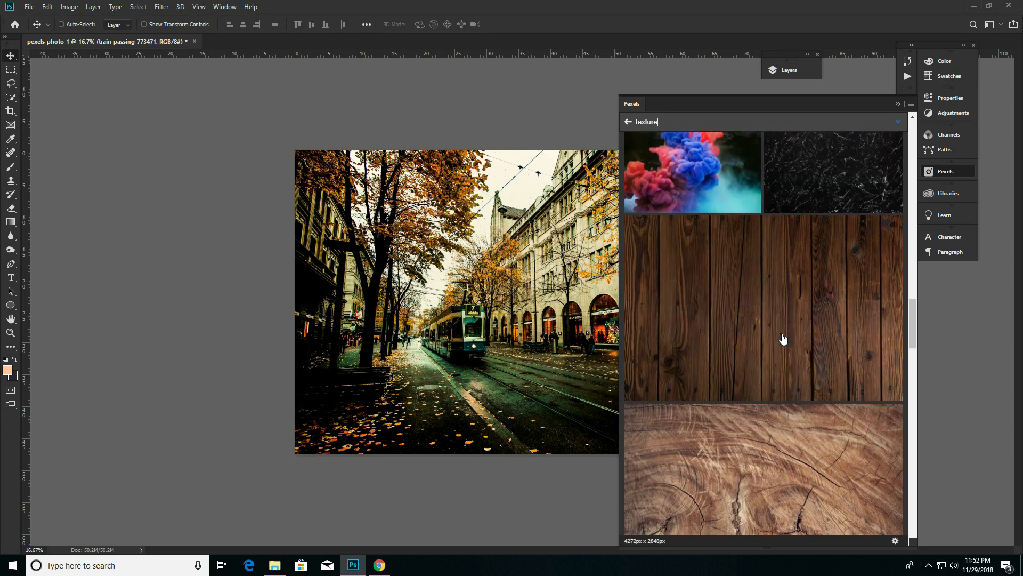
scroll(781, 337, down, 14)
scroll(774, 329, down, 15)
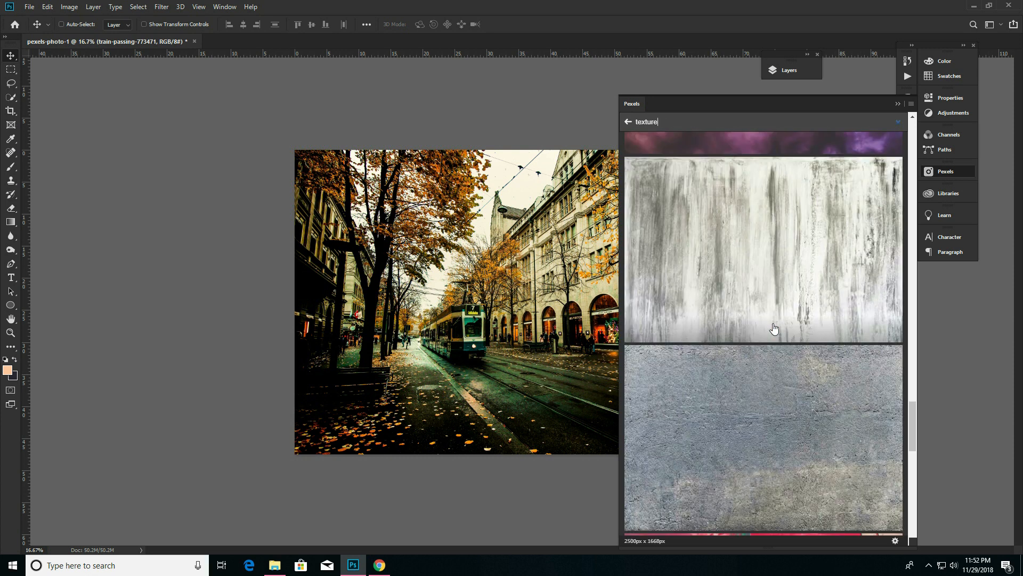
scroll(774, 330, down, 12)
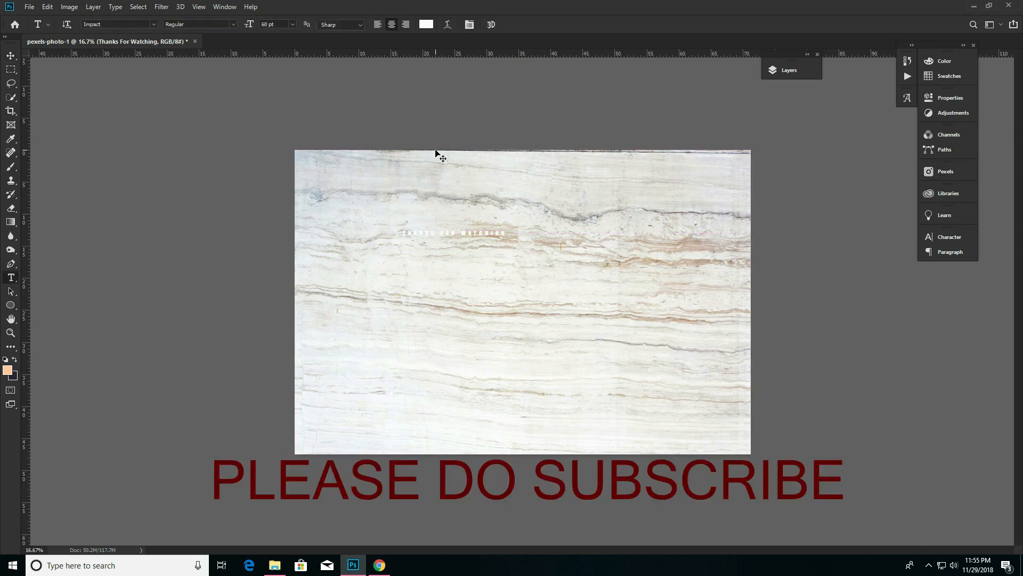
Step: Scale the "Thanks For Watching" text proportionally to 346.75% and move it to the centre of the marble texture canvas
key(ctrl+t)
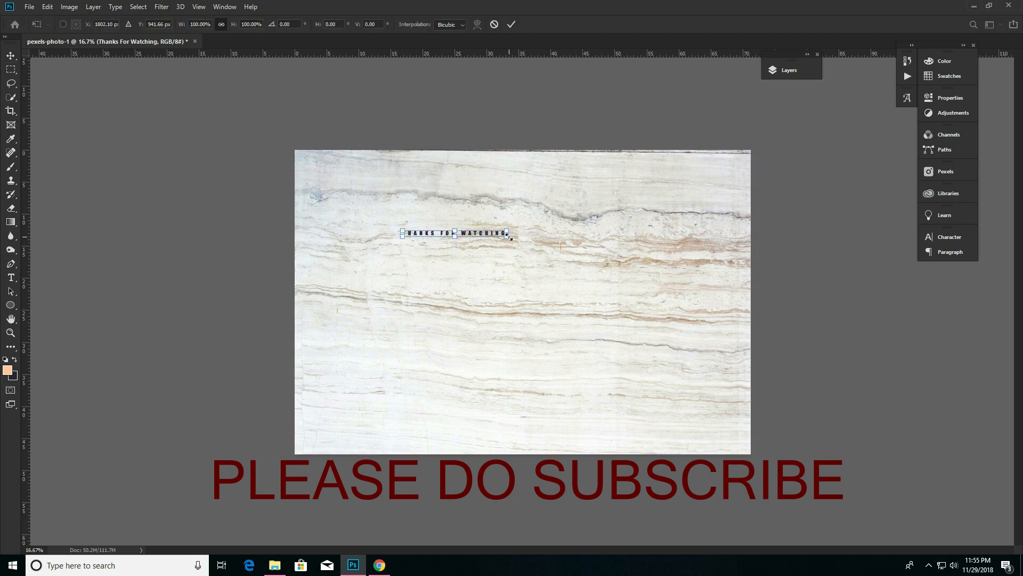
drag(507, 236, 634, 316)
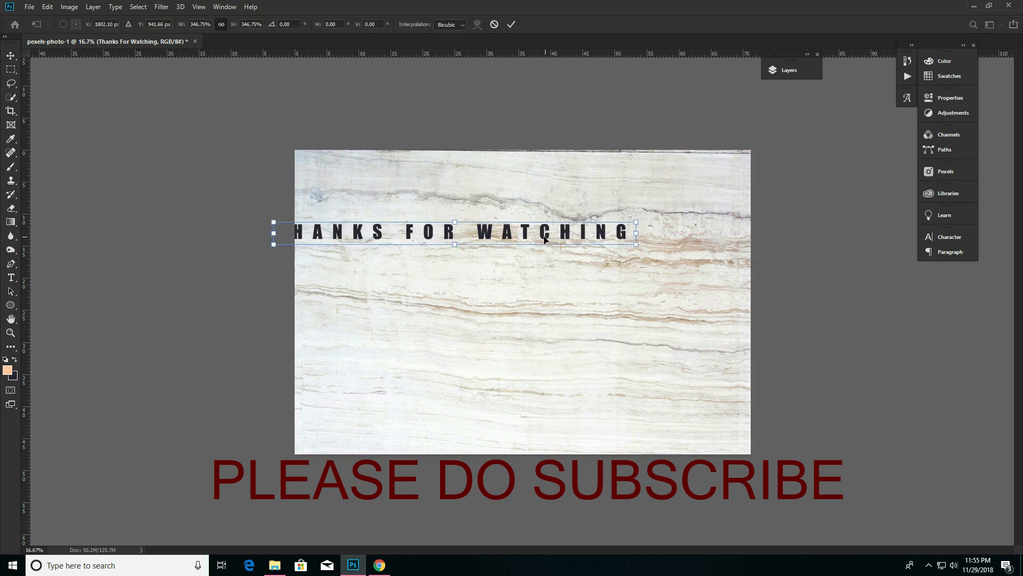
drag(533, 239, 604, 308)
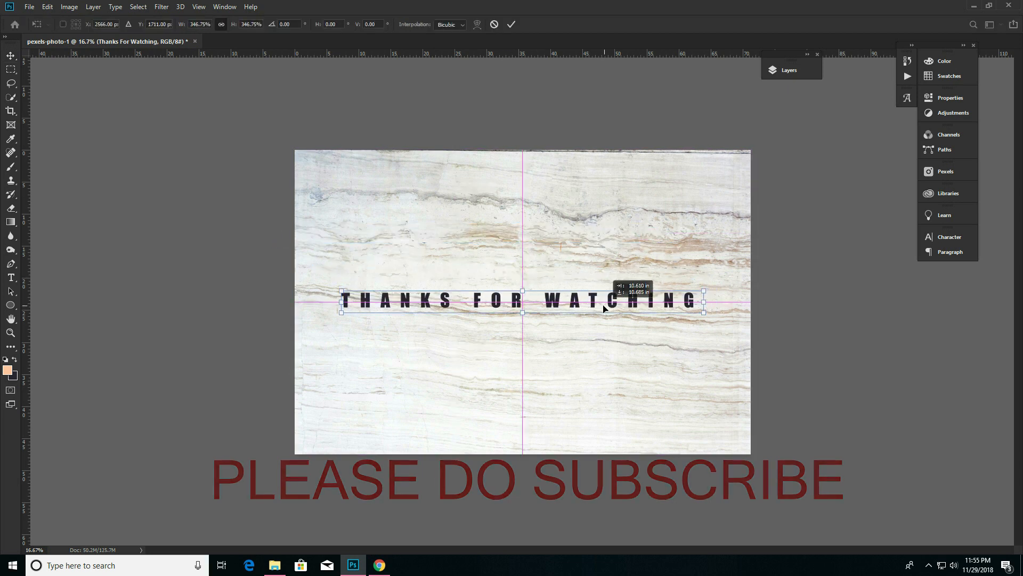